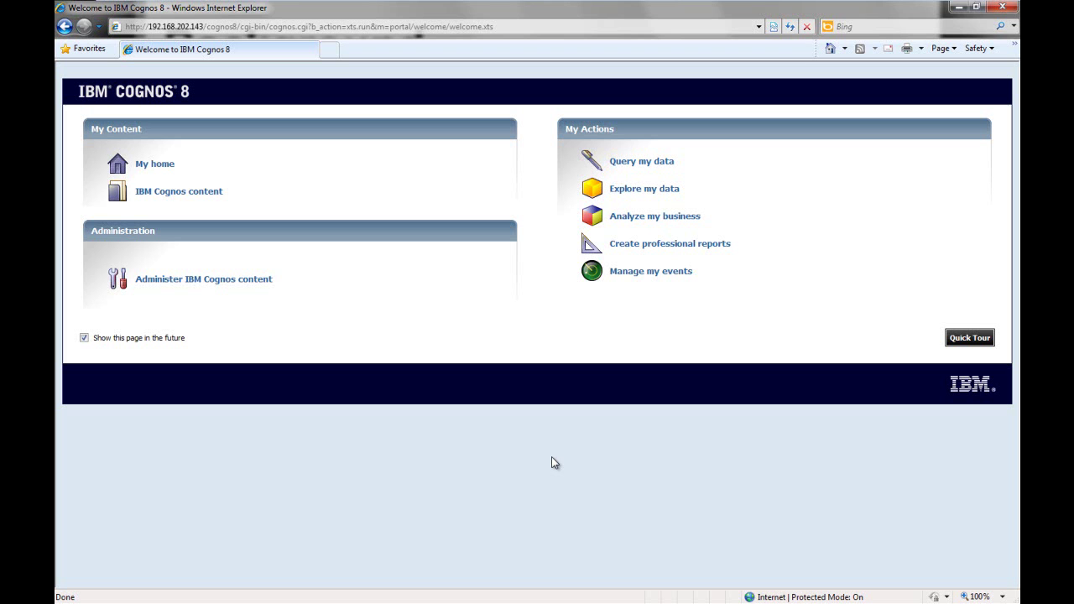
Launch Analysis Studio through 'Analyze my business' on the OLAPTRAIN SALES_CUBE package.
click(655, 216)
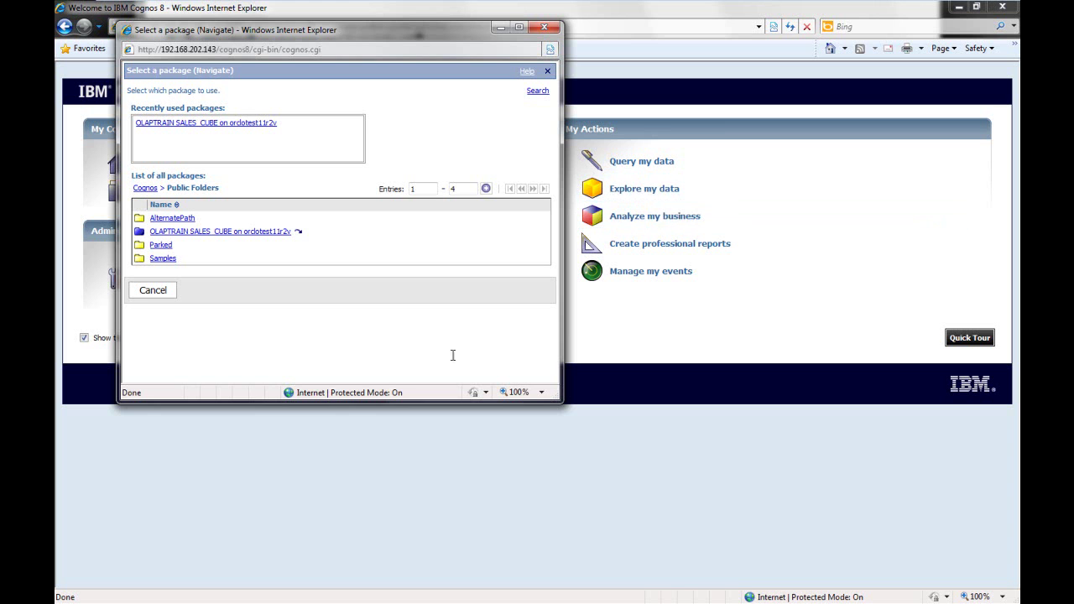
click(234, 232)
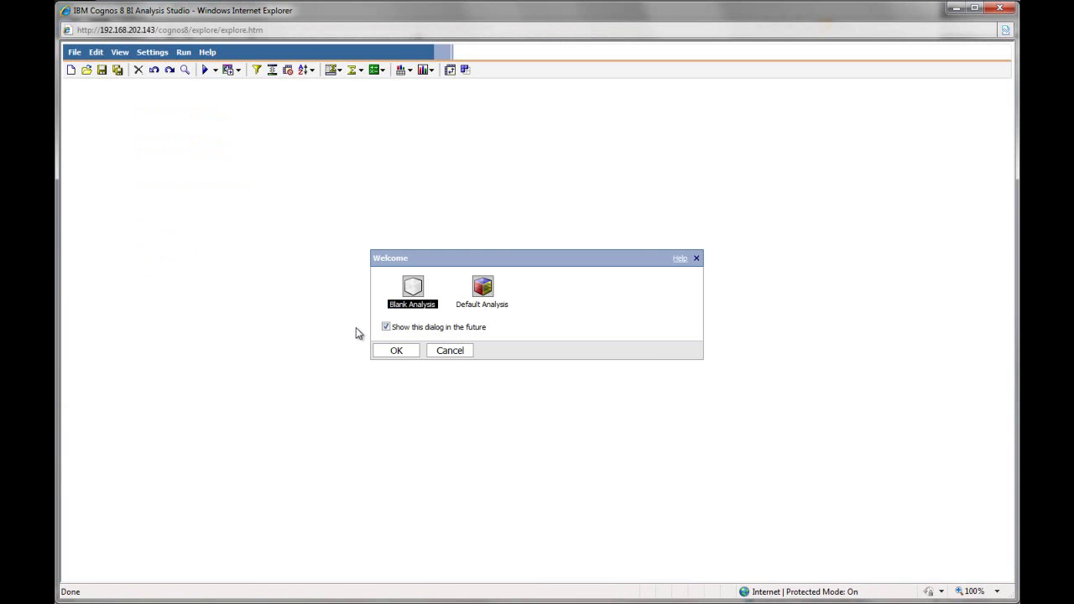
Start a blank analysis and expand Measures, Calendar, Standard, Regional, All Regions and Africa in Insertable Objects.
click(395, 350)
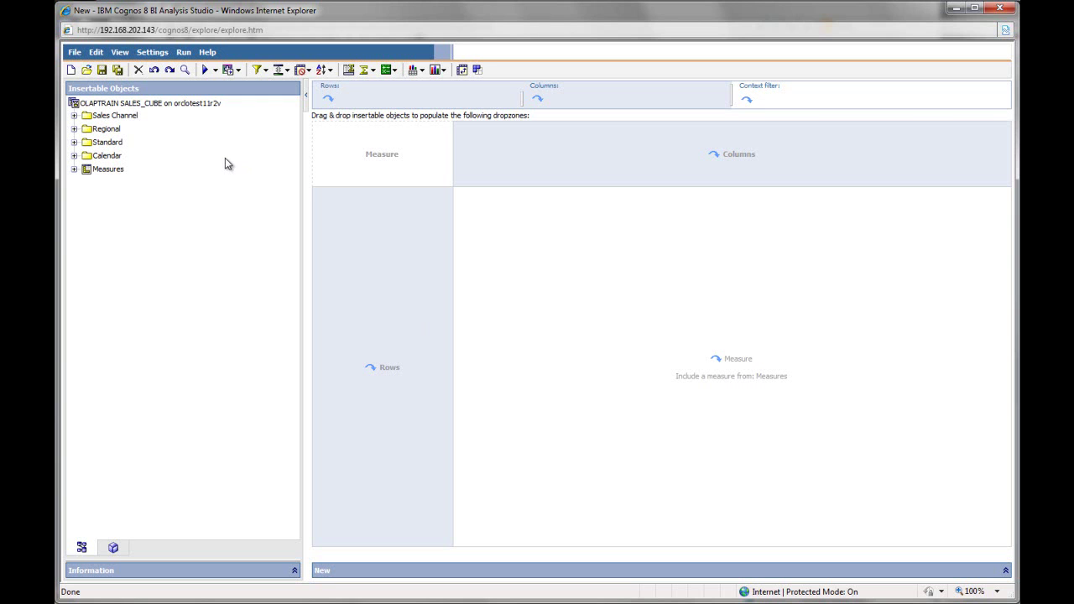
click(83, 170)
click(75, 170)
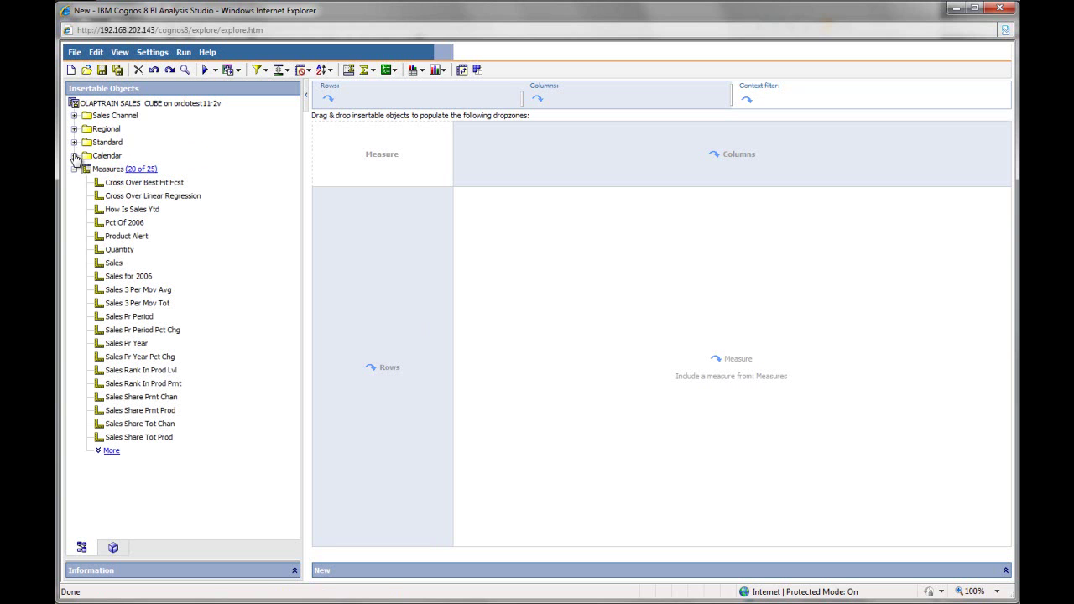
click(74, 156)
click(74, 142)
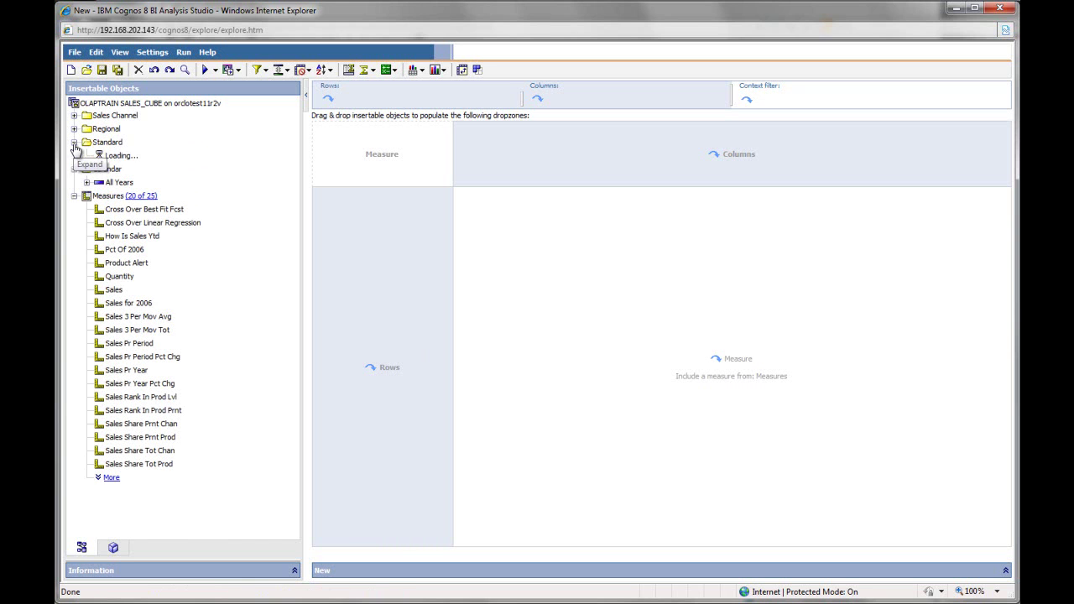
click(73, 130)
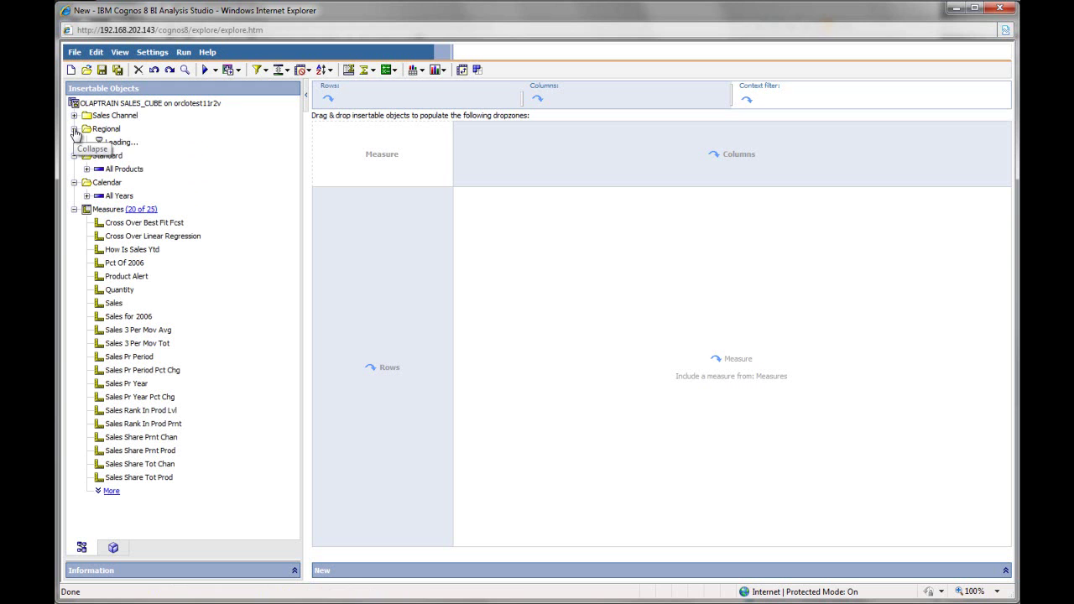
click(86, 142)
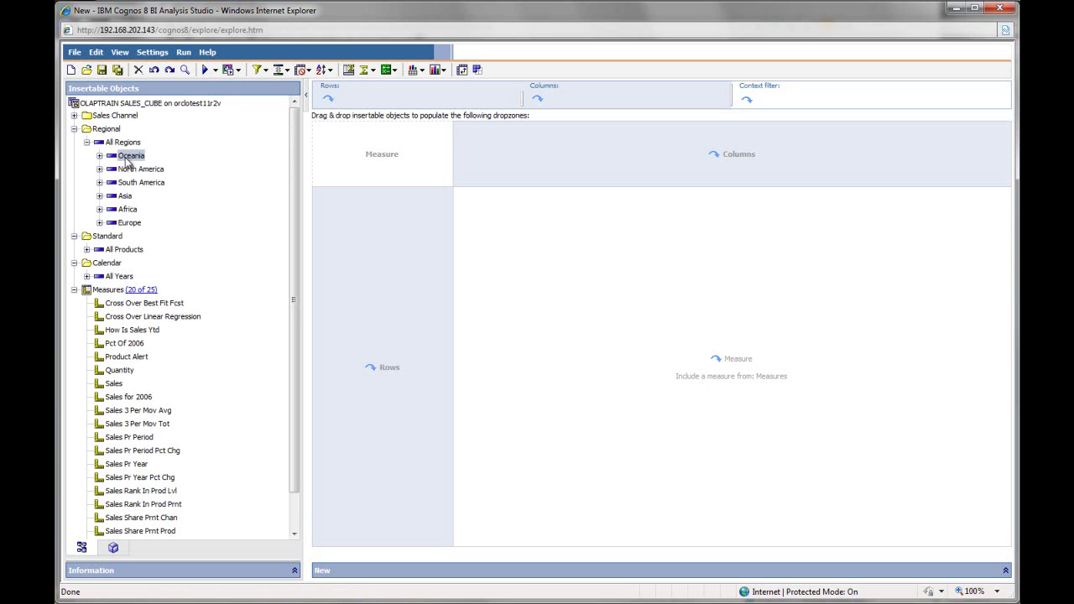
click(99, 209)
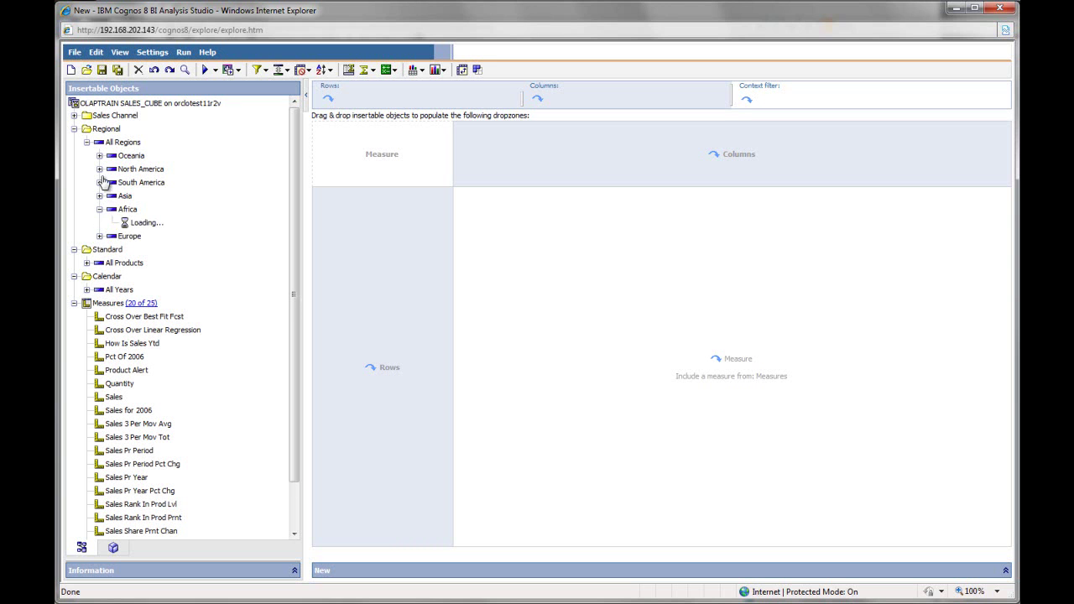
click(87, 142)
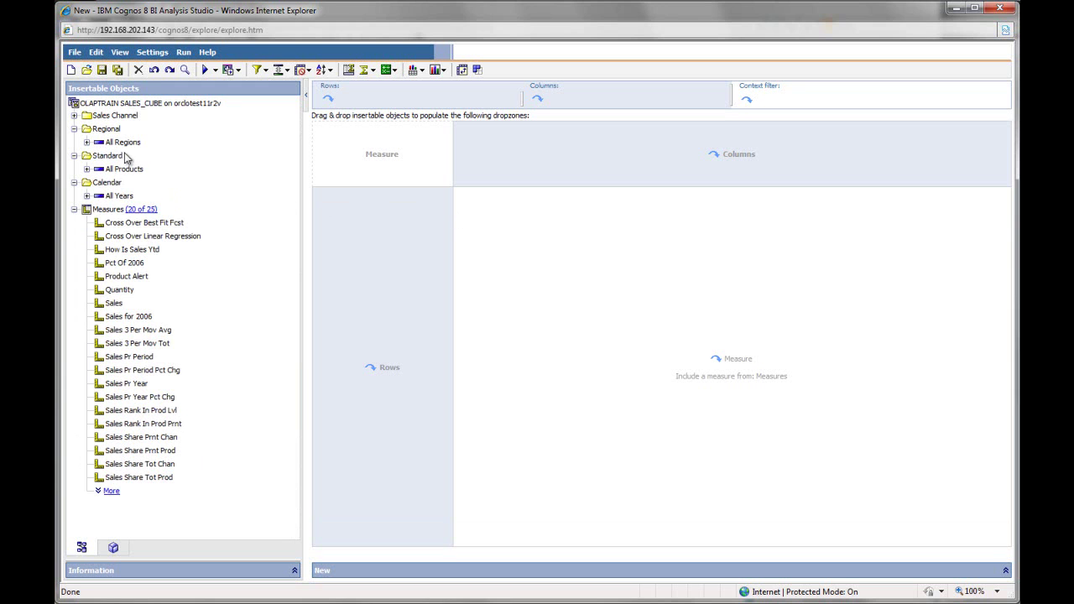
Place All Regions in columns, All Years in rows, and Sales as the crosstab measure.
drag(124, 142, 616, 144)
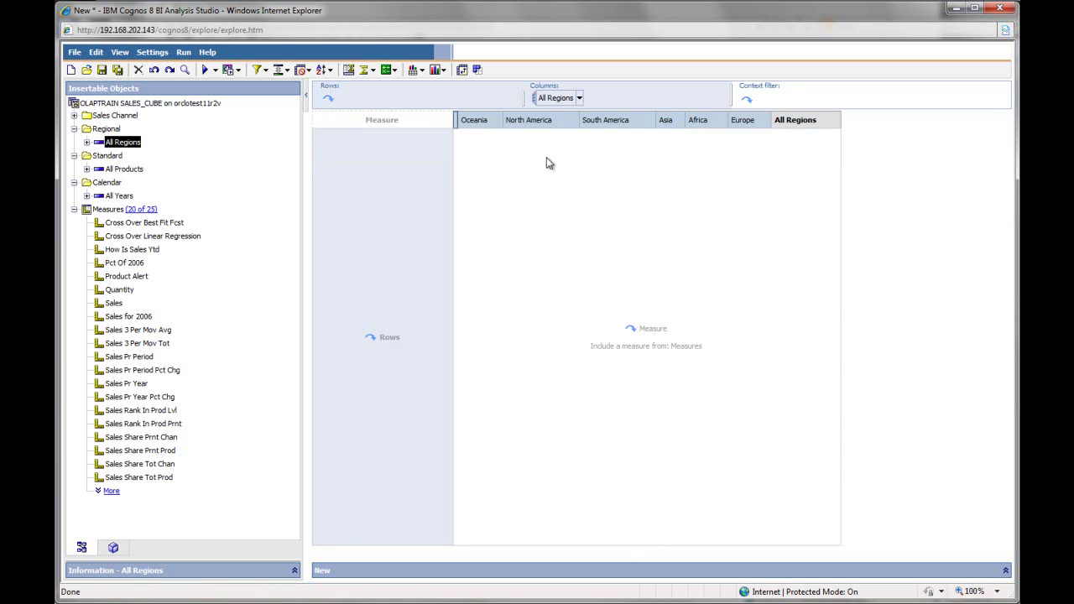
drag(119, 196, 382, 241)
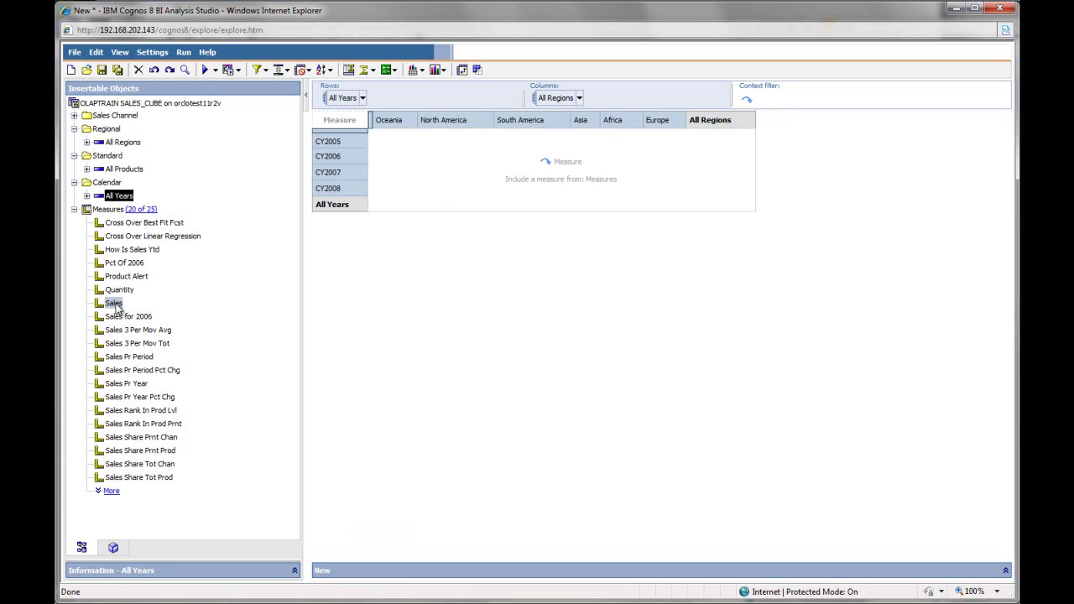
mouse_move(115, 302)
mouse_down()
mouse_move(417, 211)
mouse_move(474, 181)
mouse_up()
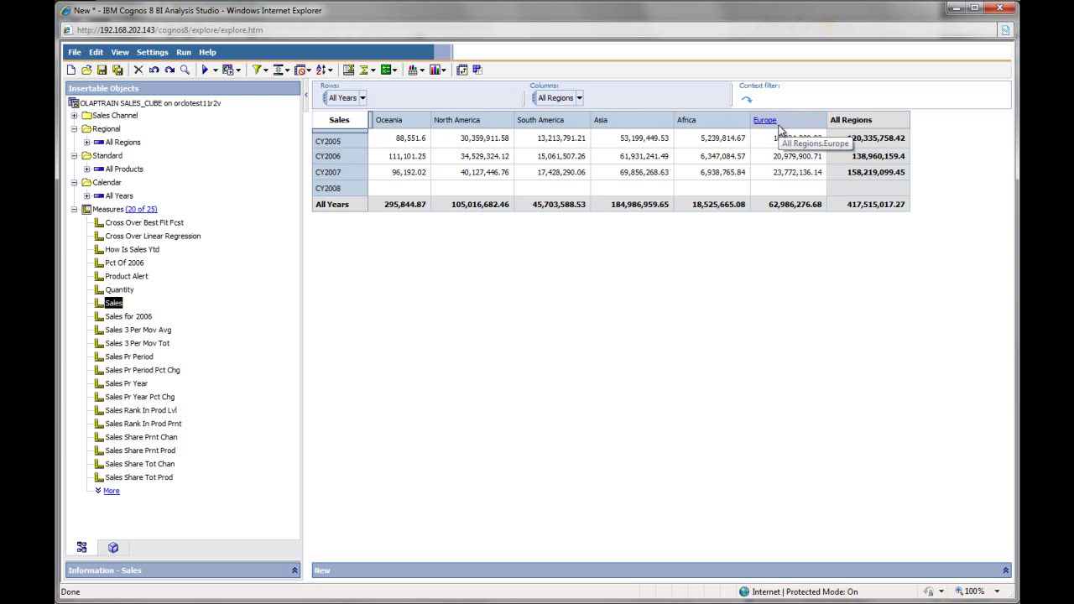
Drill CY2005 into quarters and back up, then drill Asia down into its countries.
click(332, 142)
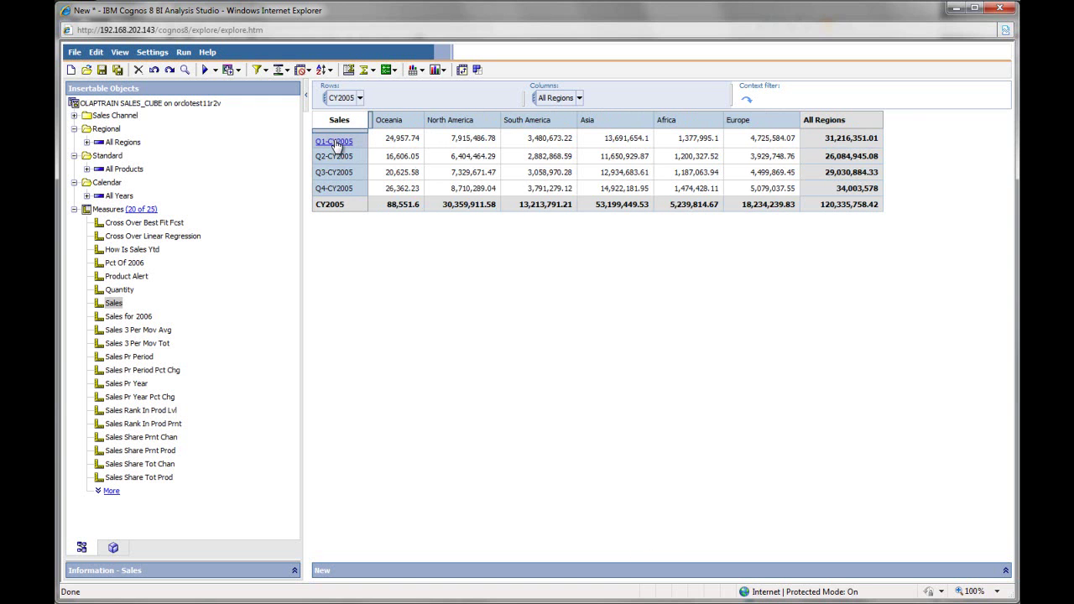
right_click(334, 142)
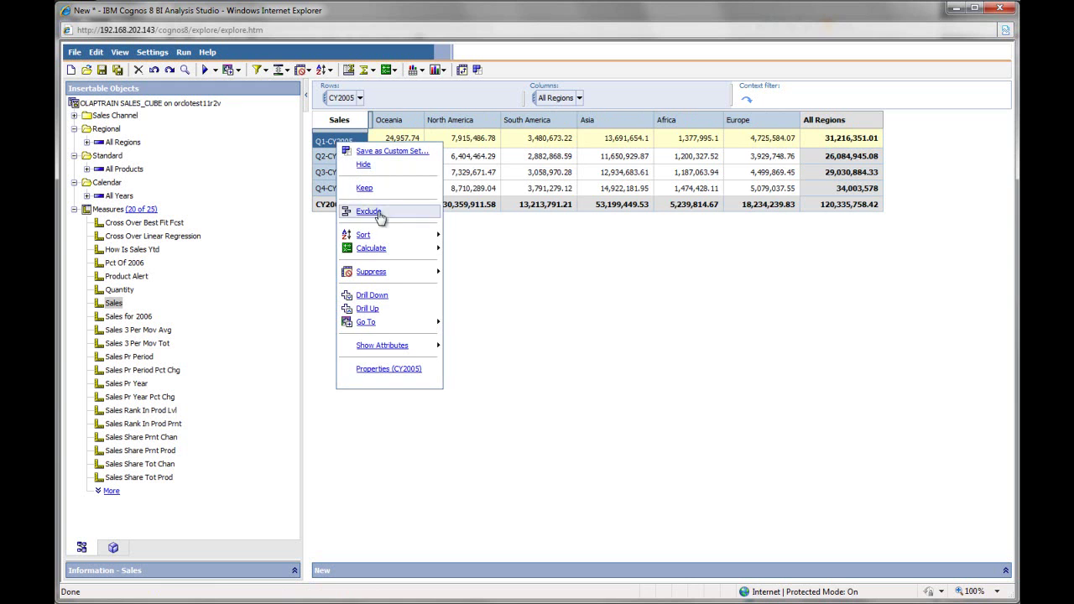
click(378, 308)
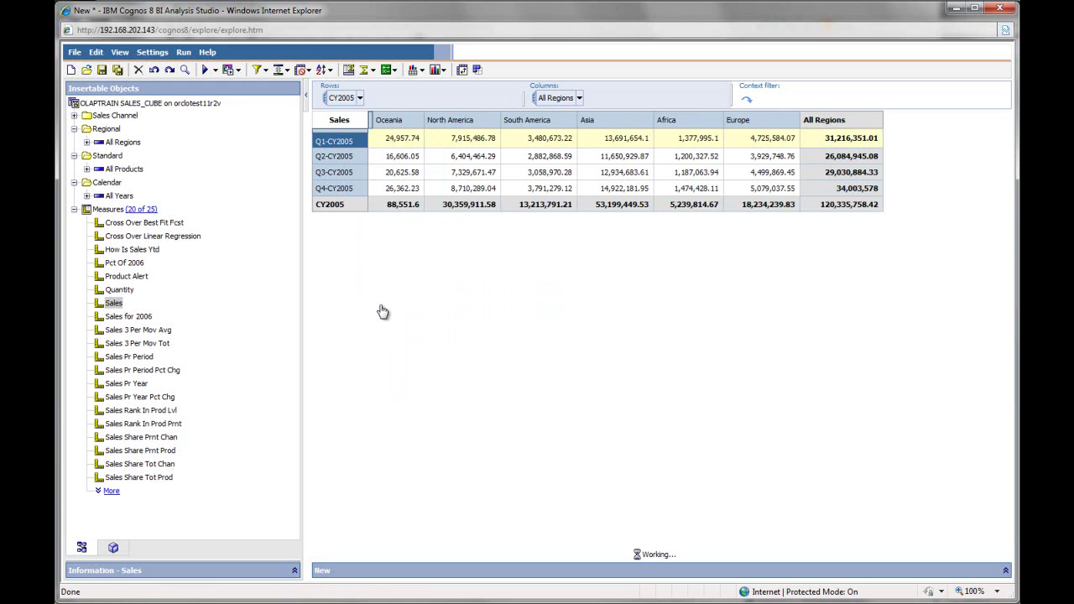
click(600, 121)
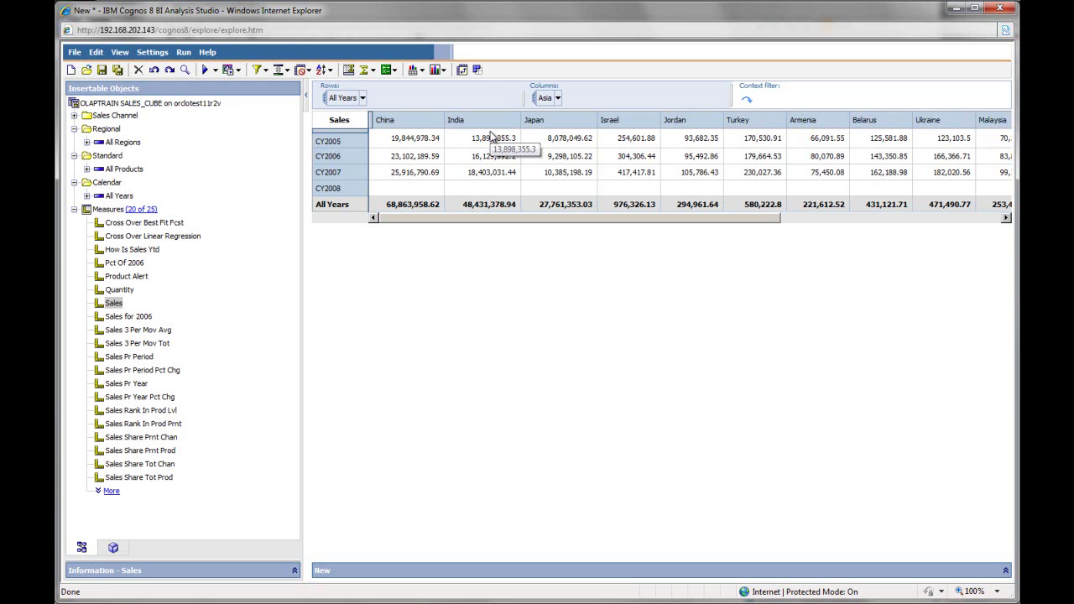
Swap rows and columns, then use a Custom row count to list all Asian countries.
click(463, 70)
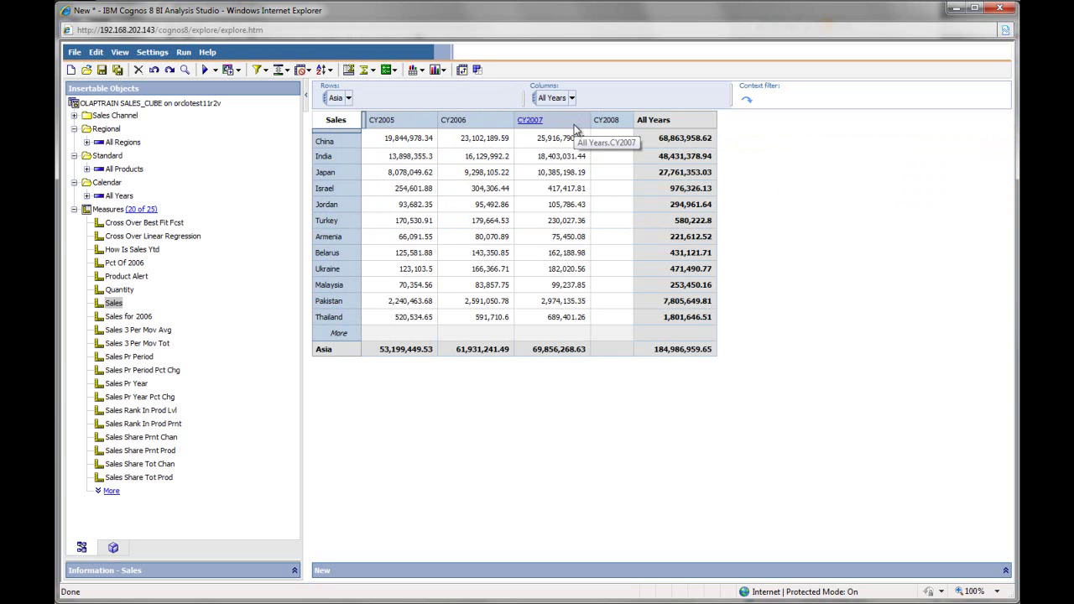
click(339, 334)
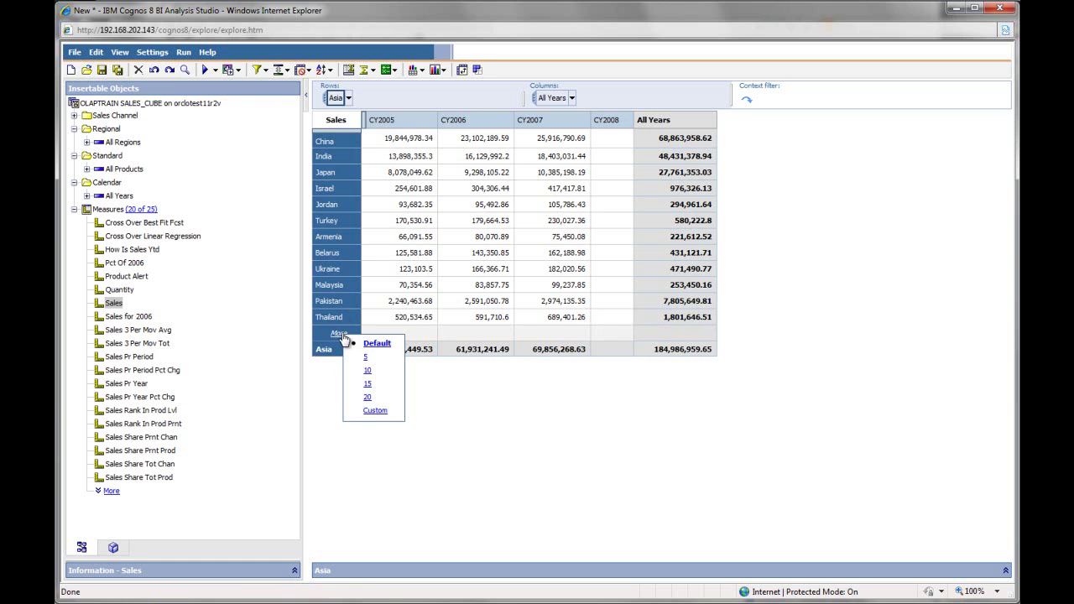
click(369, 404)
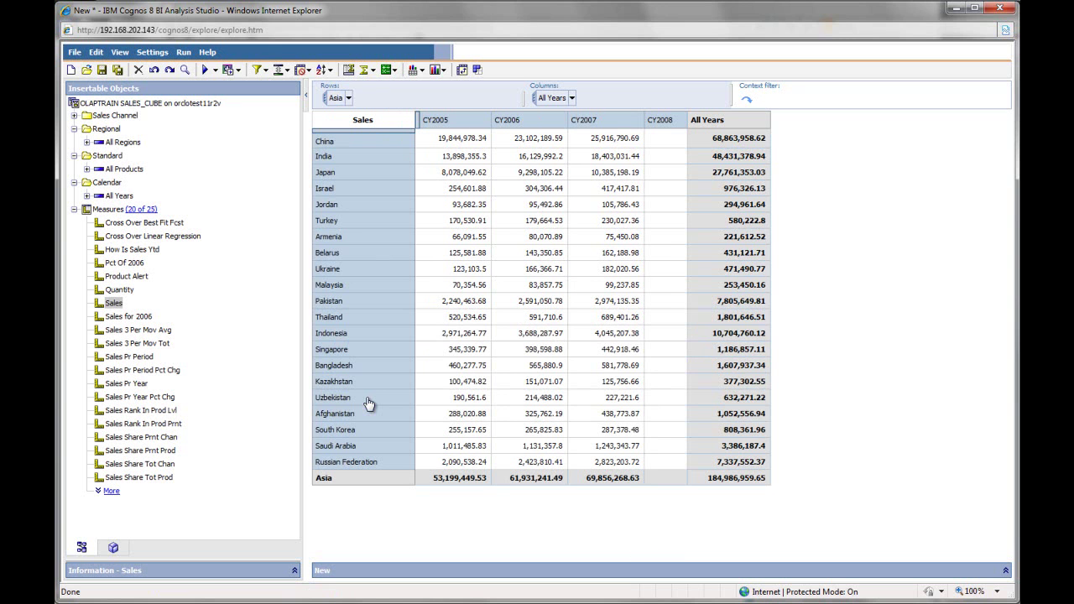
Suppress empty columns to drop CY2008, and switch the rows from Asia to All Regions.
click(663, 158)
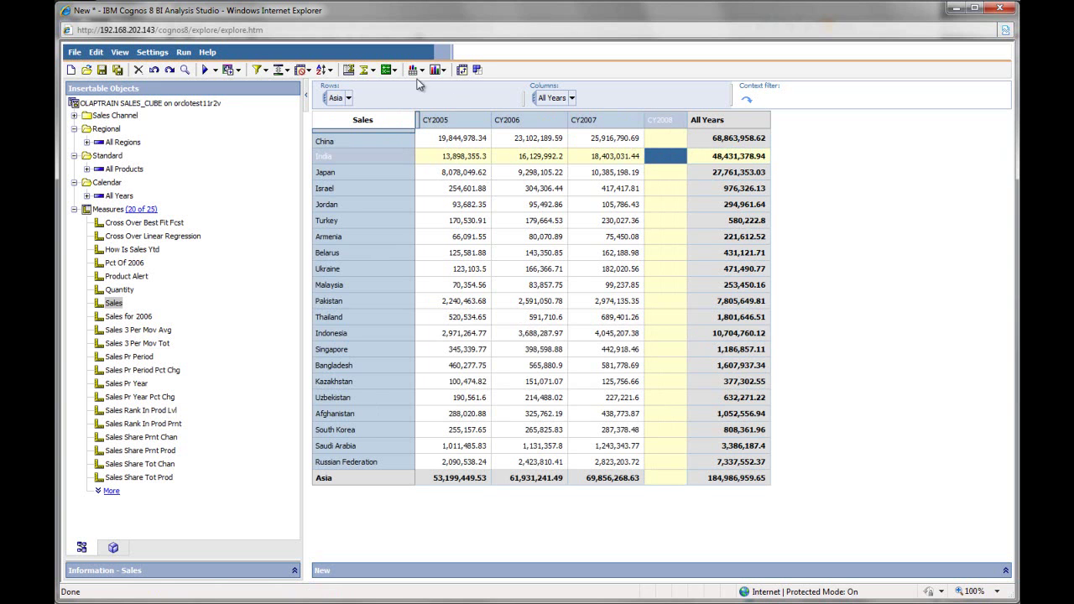
click(307, 71)
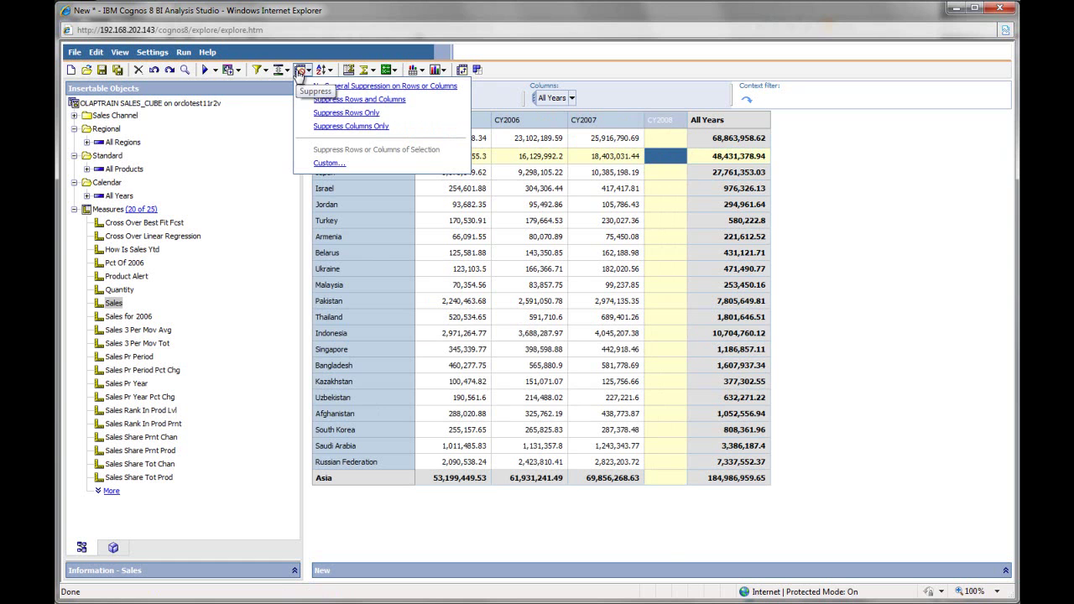
click(333, 126)
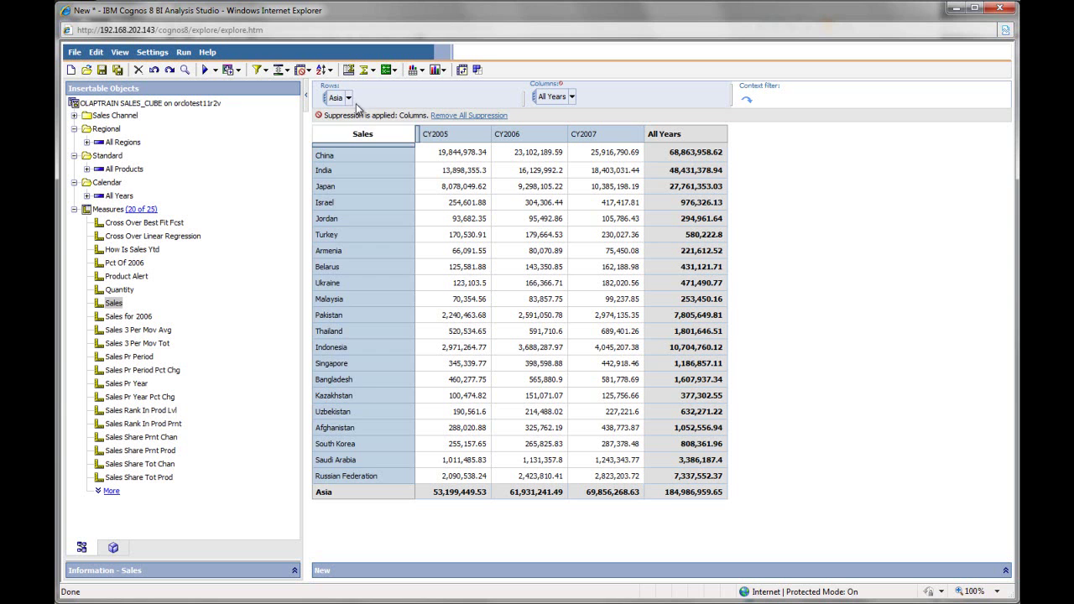
click(347, 97)
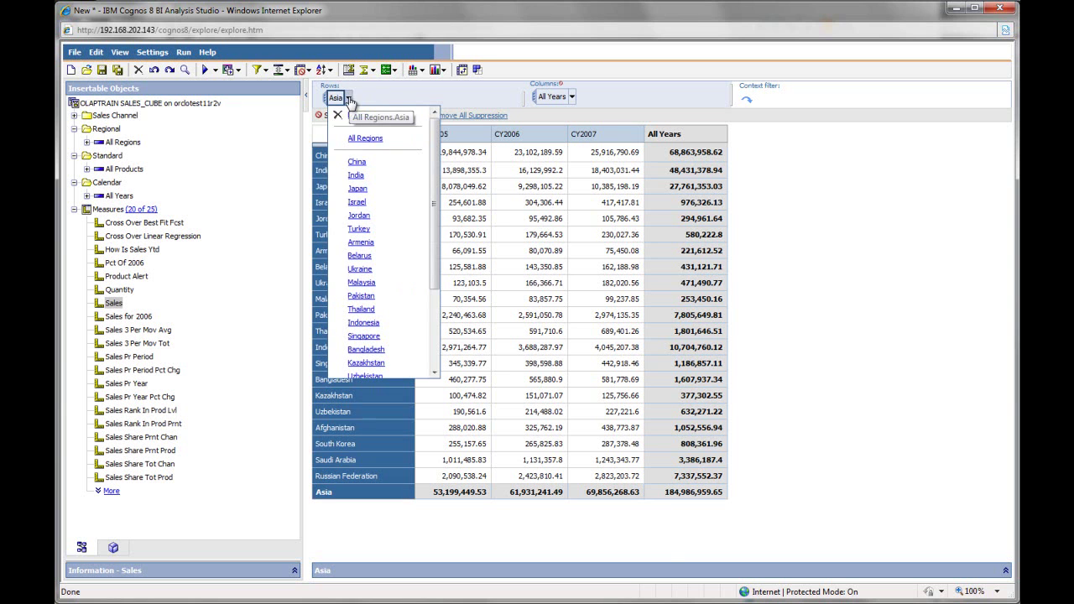
click(367, 138)
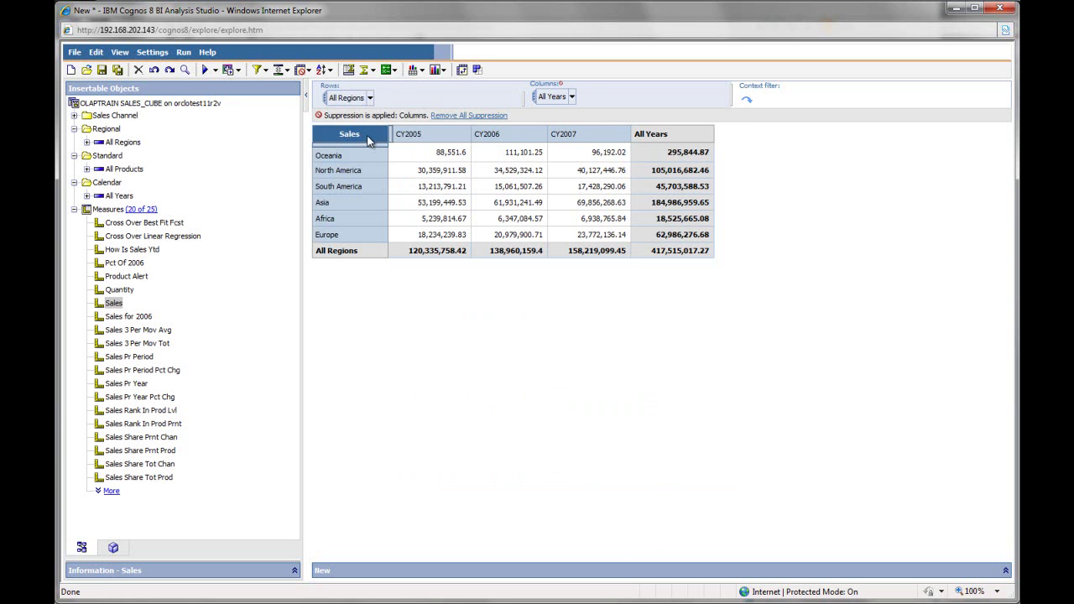
Narrow the overview drop zones and set the All Products context filter to Computers > Computer Storage.
drag(467, 99, 401, 99)
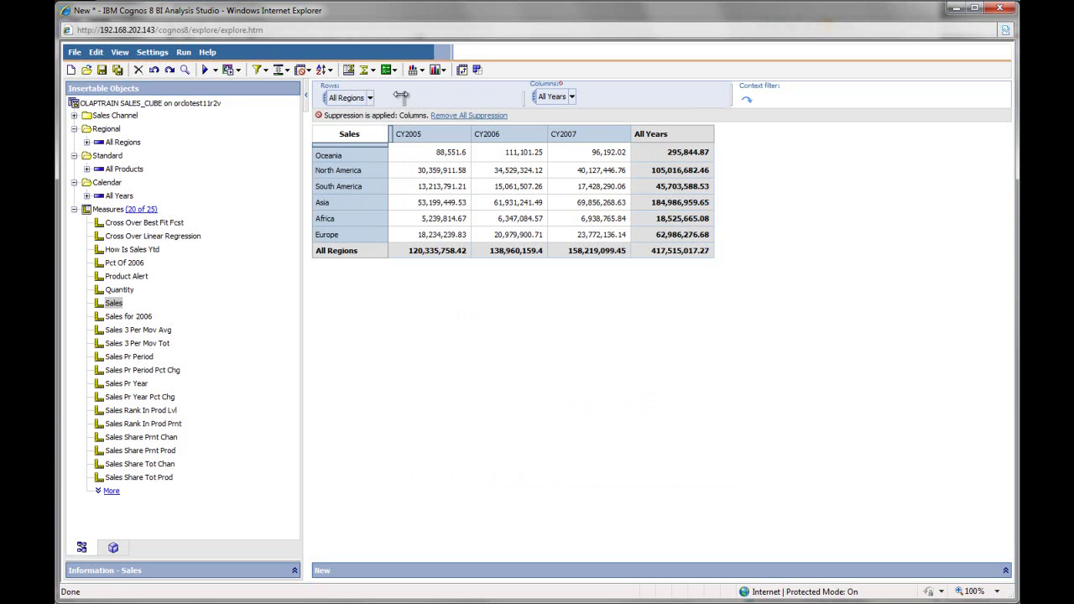
drag(733, 97, 478, 96)
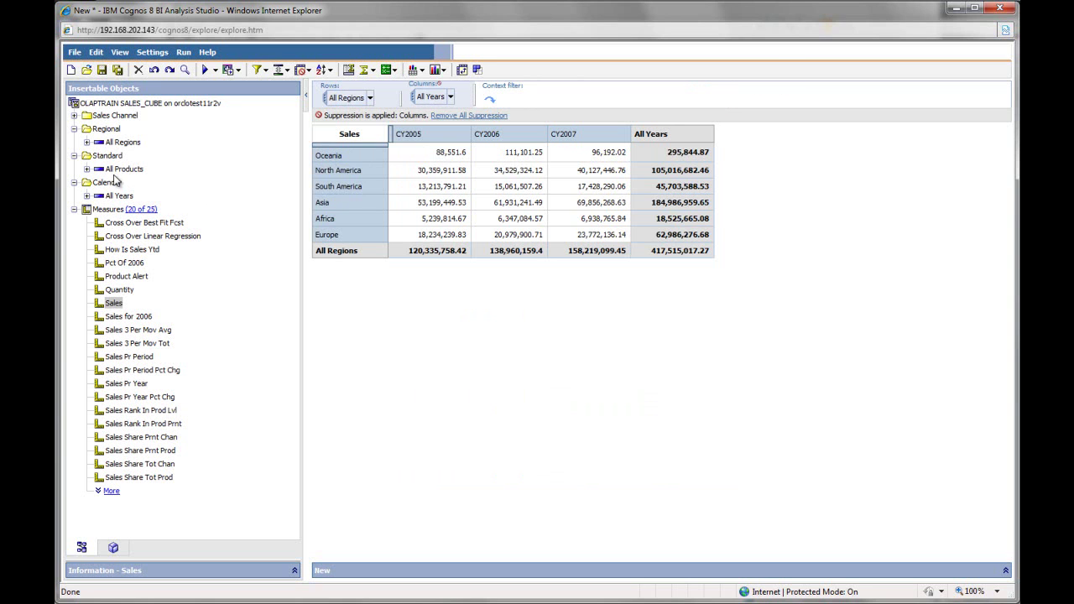
drag(122, 173, 515, 103)
click(534, 99)
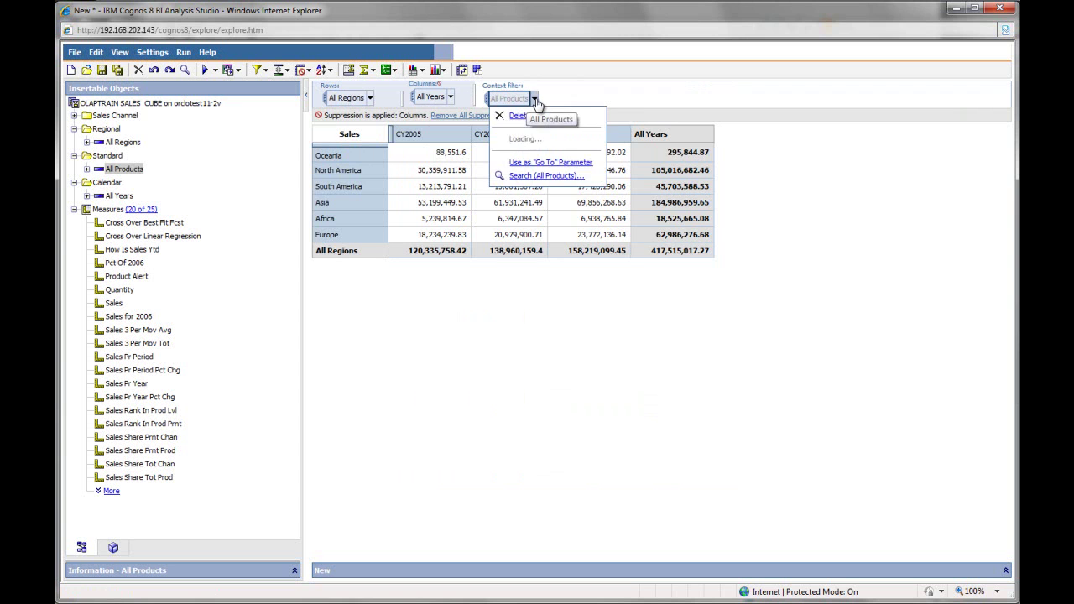
click(547, 145)
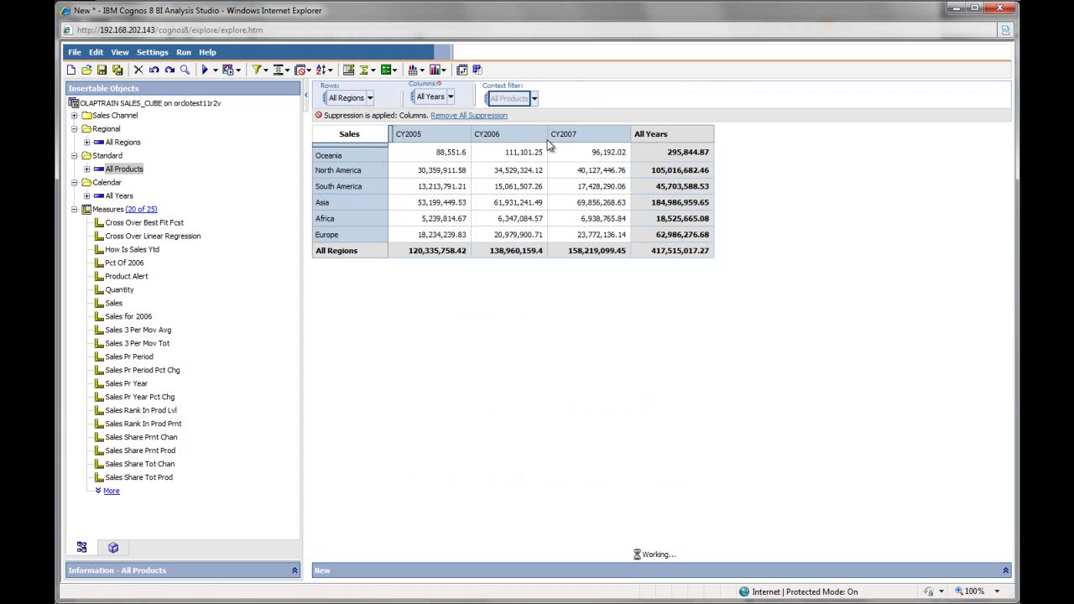
click(531, 99)
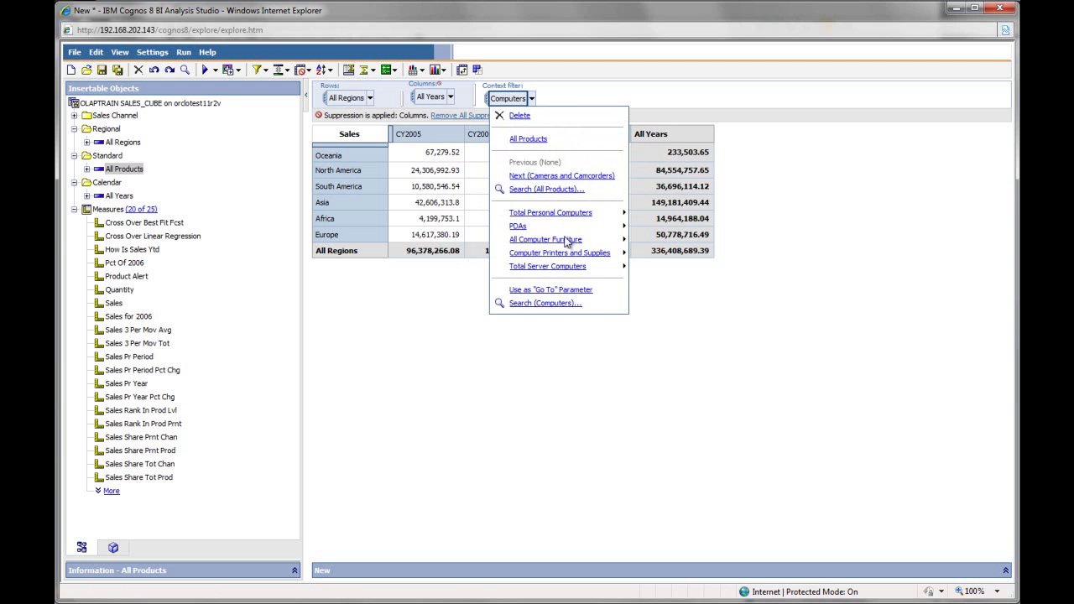
mouse_move(556, 241)
mouse_move(547, 218)
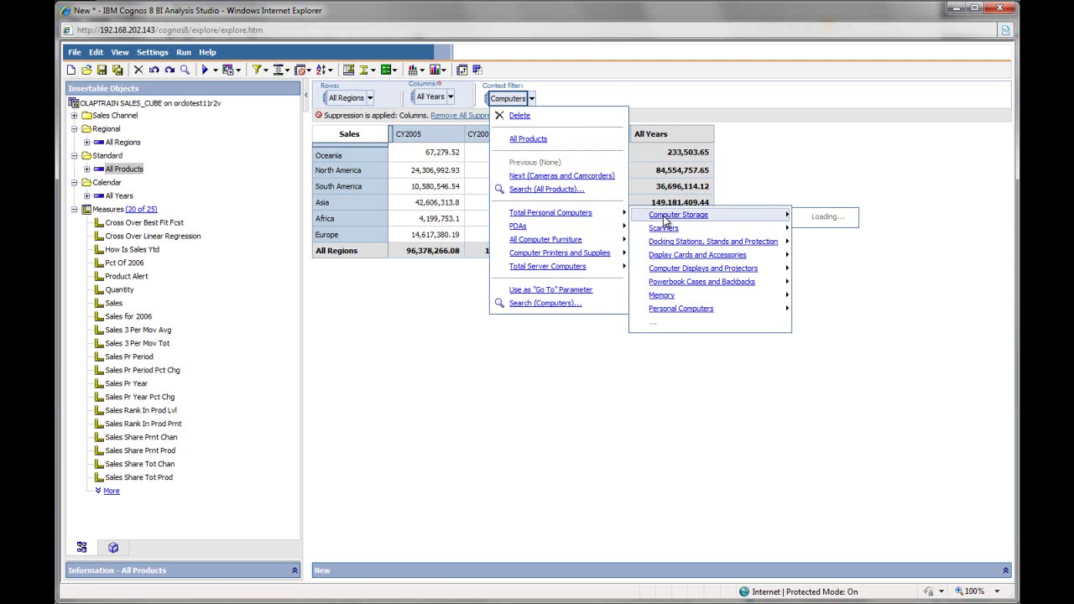
click(662, 217)
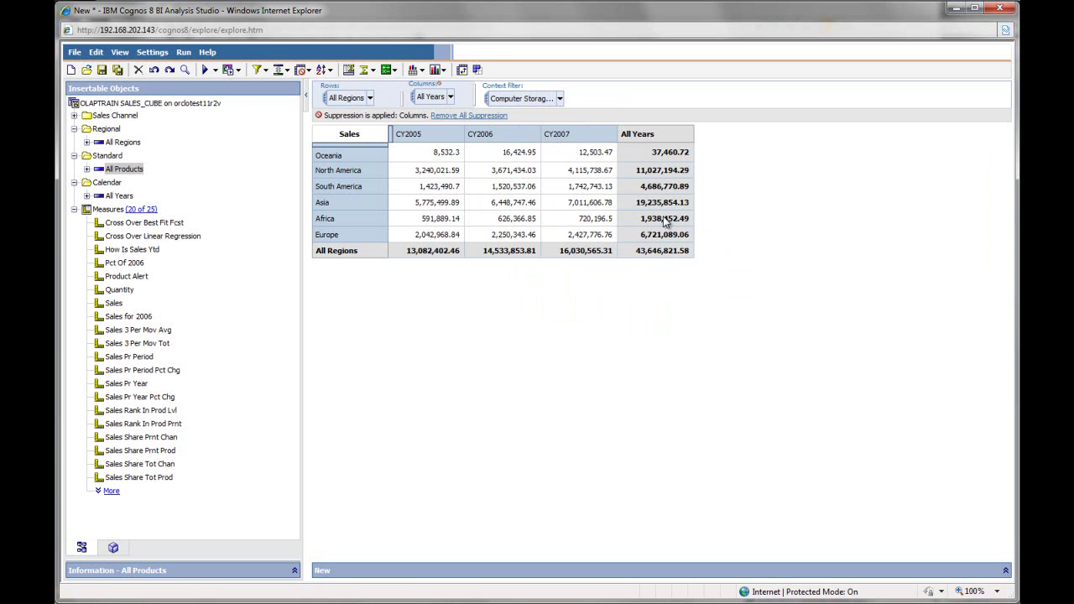
Add Standard pie charts to the crosstab from the Chart Type menu.
click(443, 73)
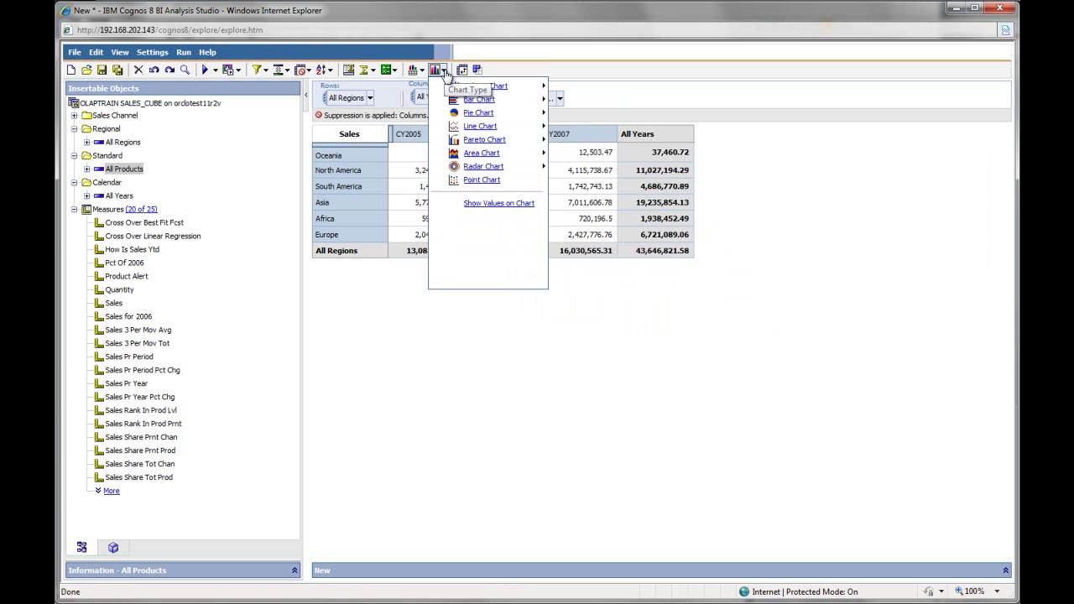
mouse_move(475, 115)
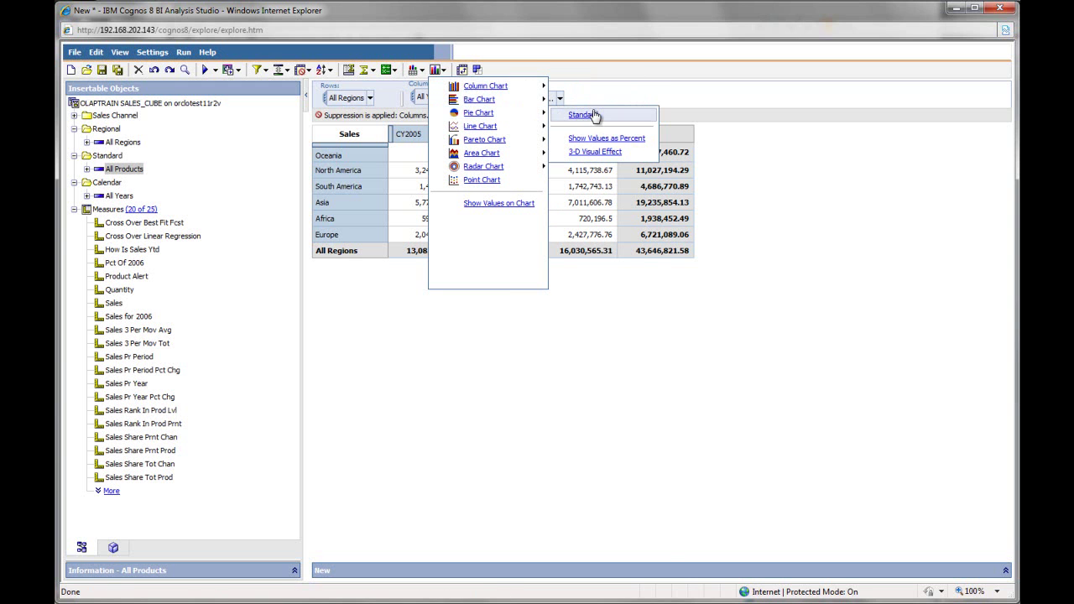
click(587, 115)
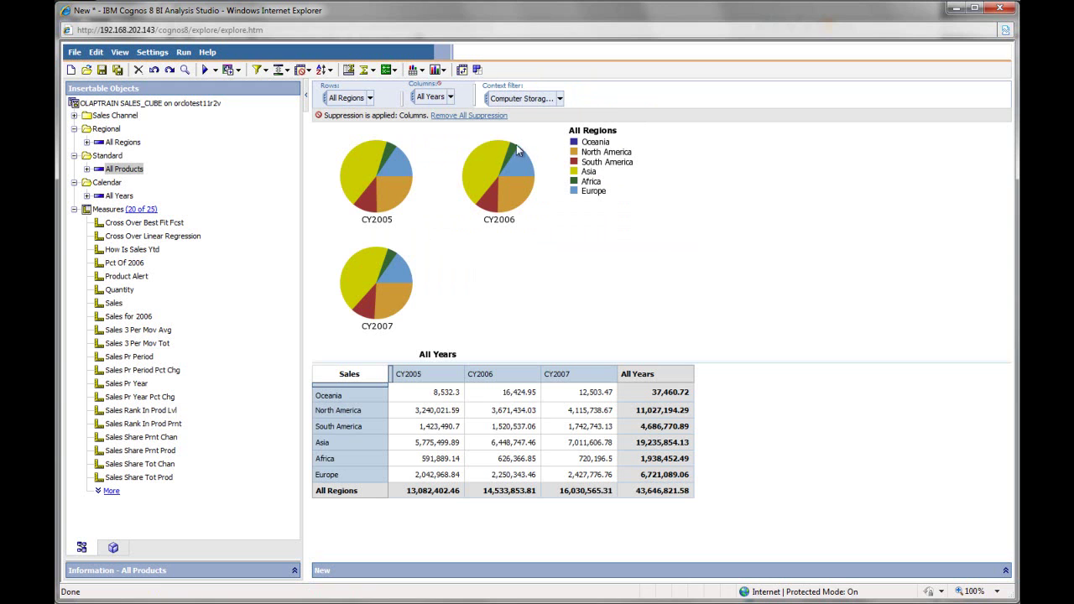
mouse_move(351, 169)
mouse_move(474, 169)
click(485, 169)
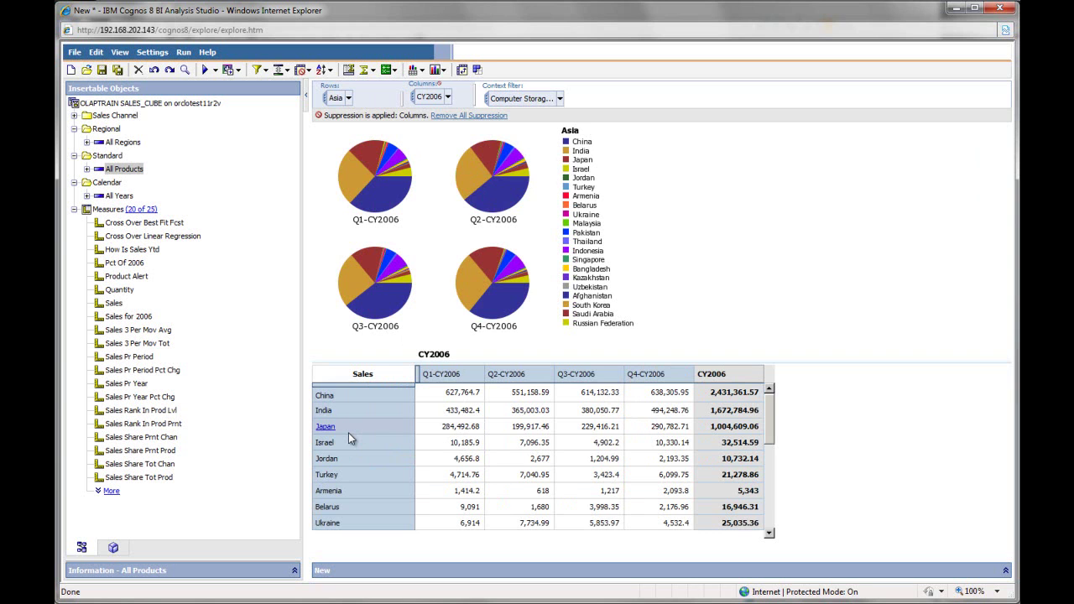
click(349, 98)
click(365, 138)
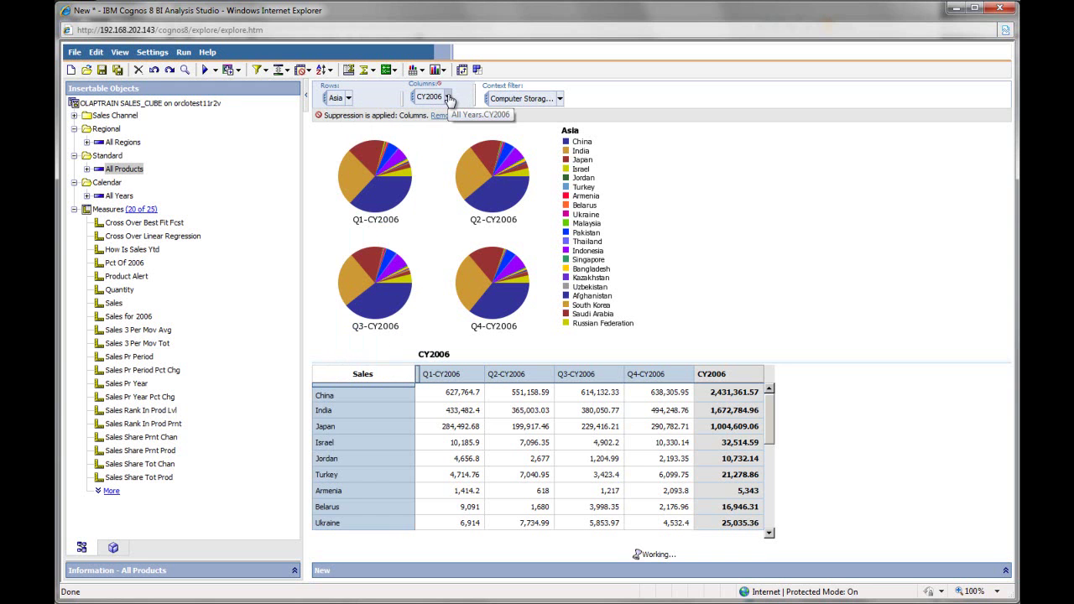
click(448, 98)
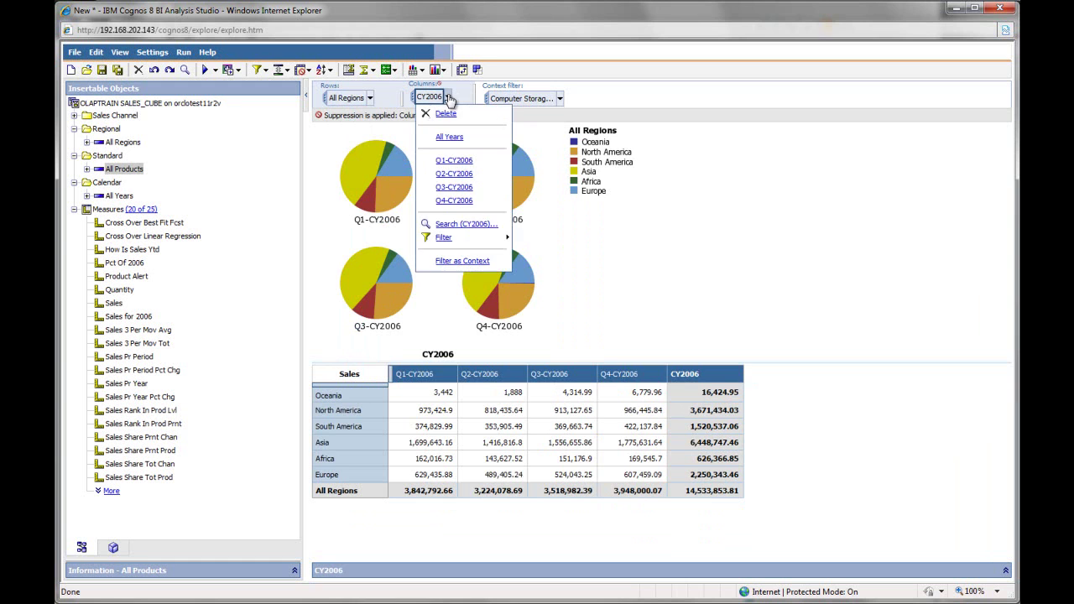
click(452, 139)
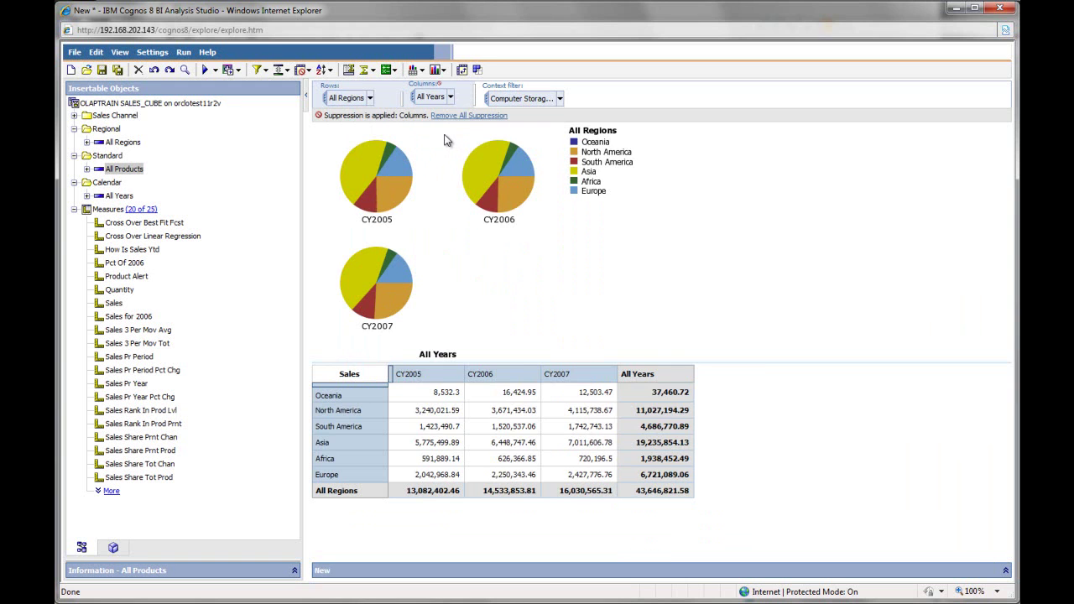
Drill the CY2005 column into quarters, then Q1-CY2005 into months.
click(412, 375)
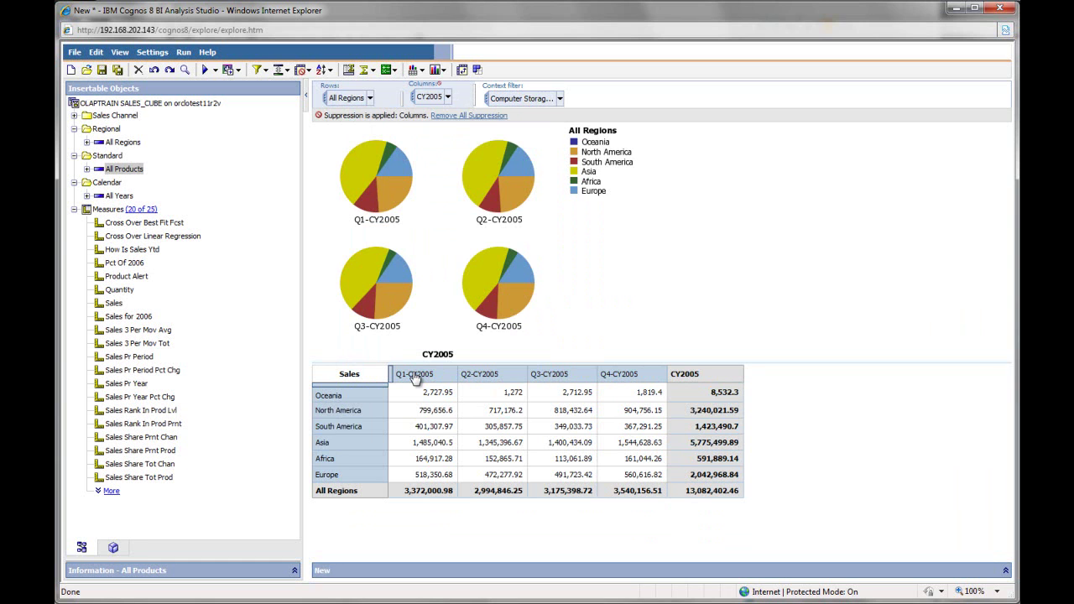
click(414, 376)
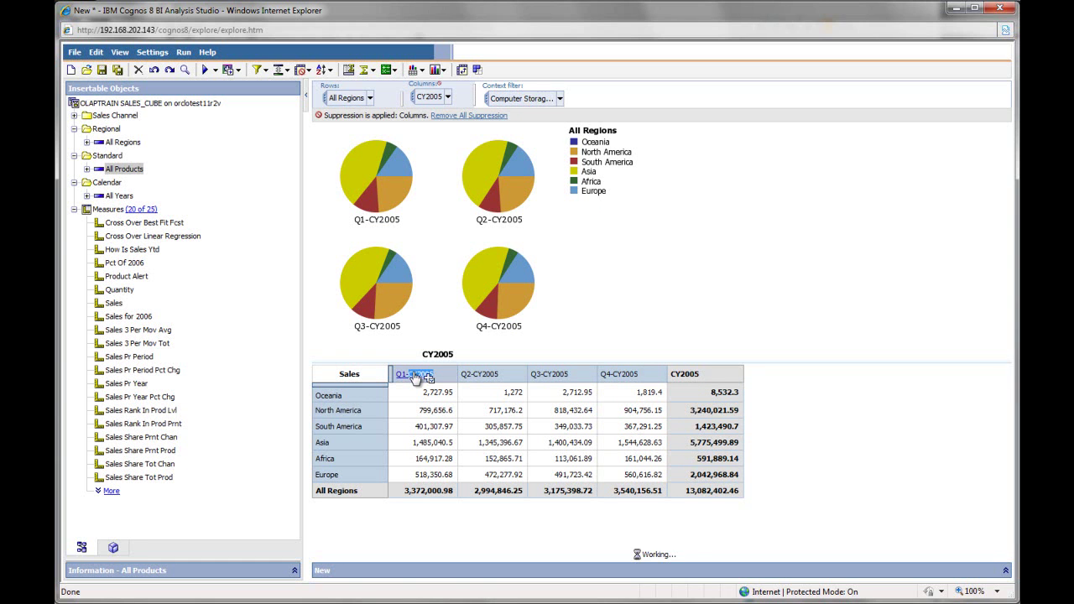